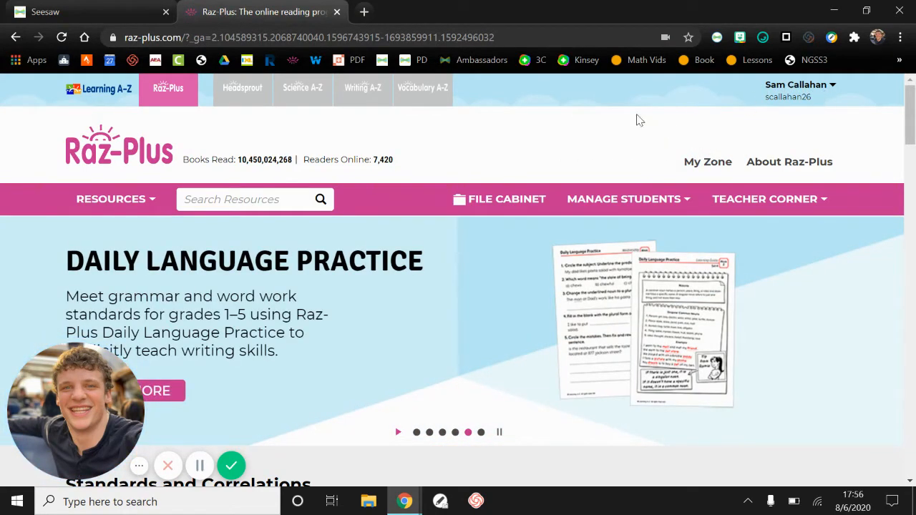
Search the Raz-Plus resources for "weather"
left_click(278, 201)
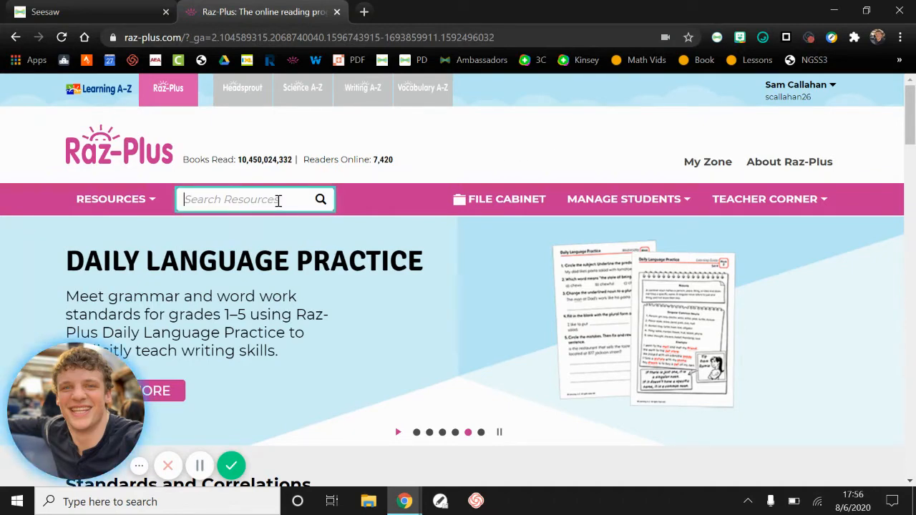
type("weather")
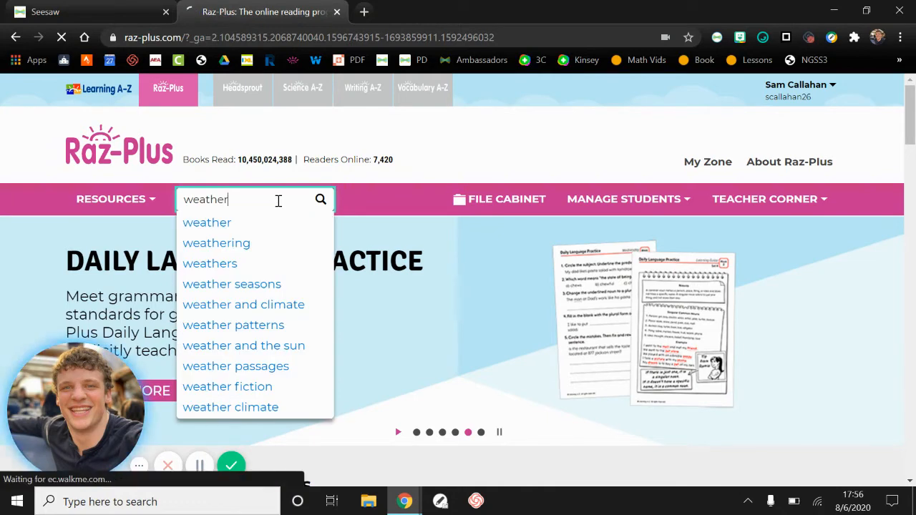
key("Return")
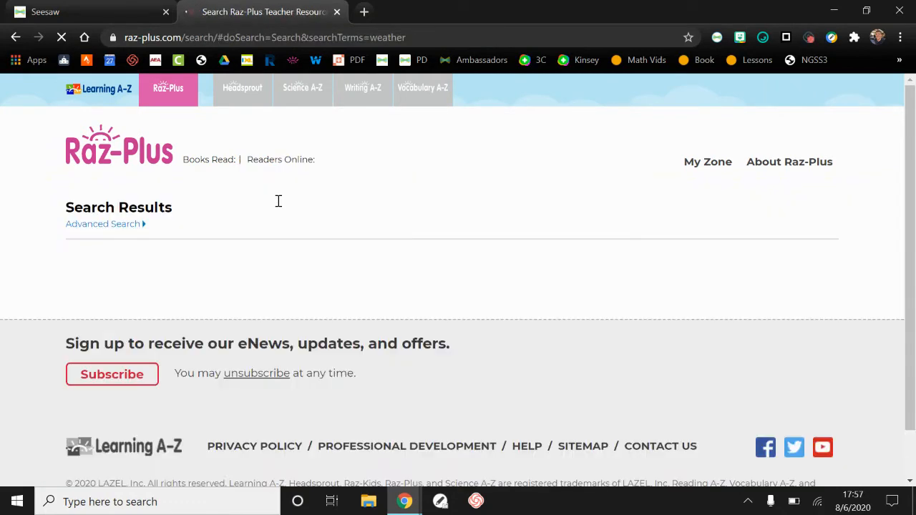
Open the book Explorer's Guide to World Weather from the results and download its Single-Sided Book PDF
scroll(408, 279, "down", 3)
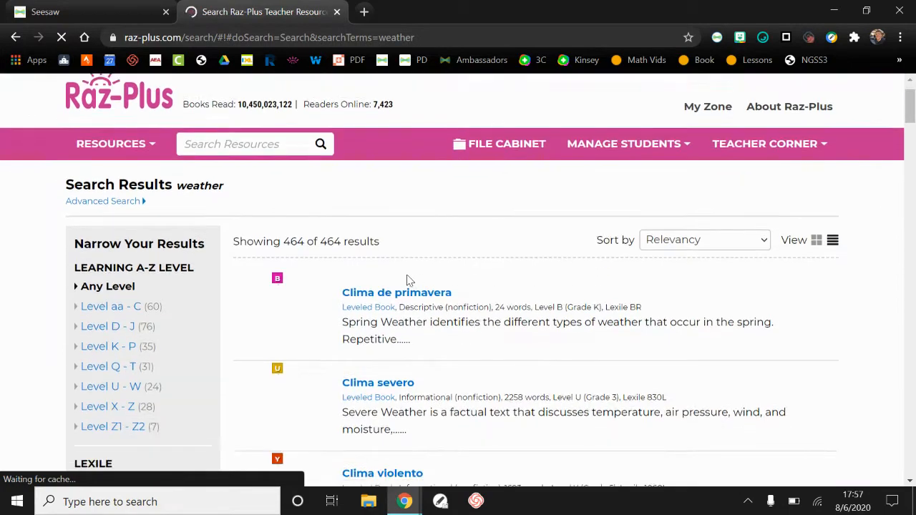
scroll(408, 275, "down", 4)
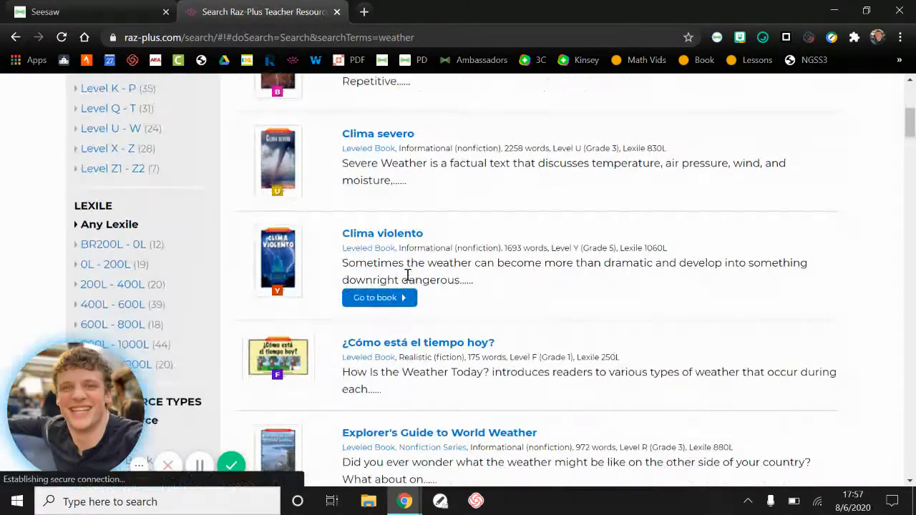
scroll(408, 279, "down", 1)
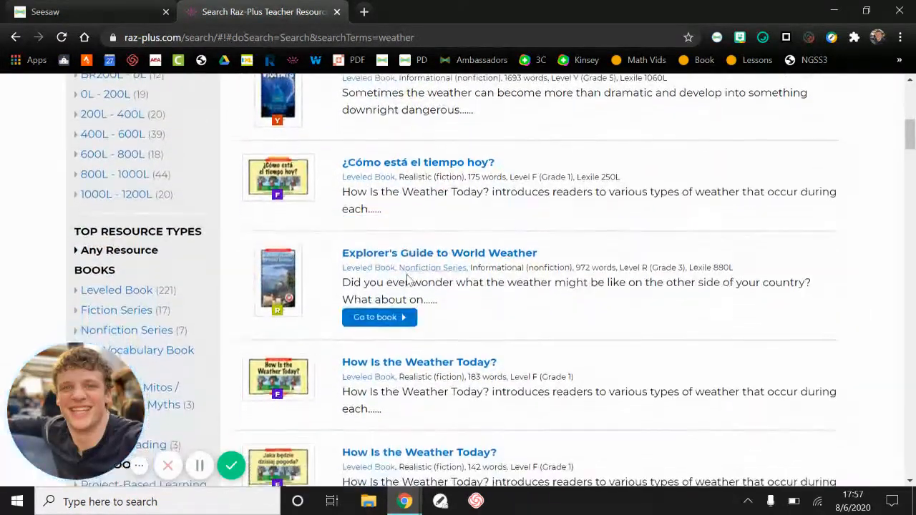
left_click(411, 243)
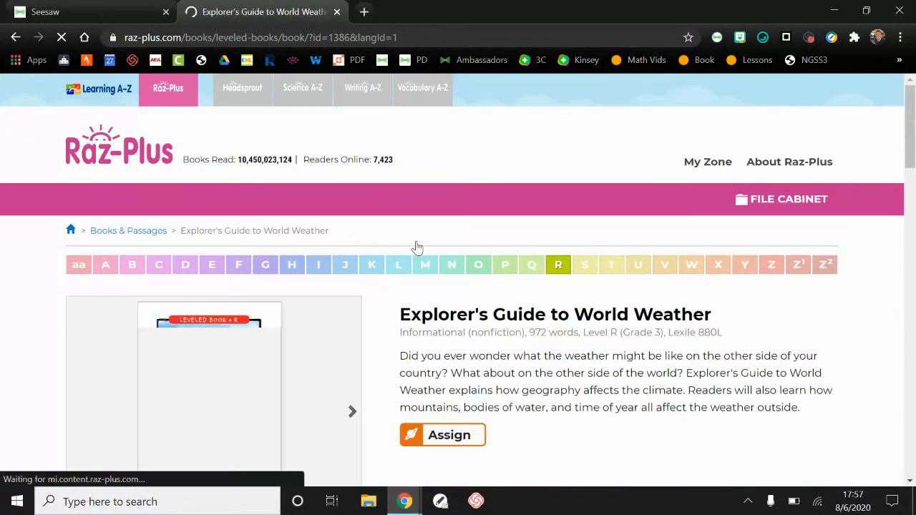
scroll(352, 339, "down", 5)
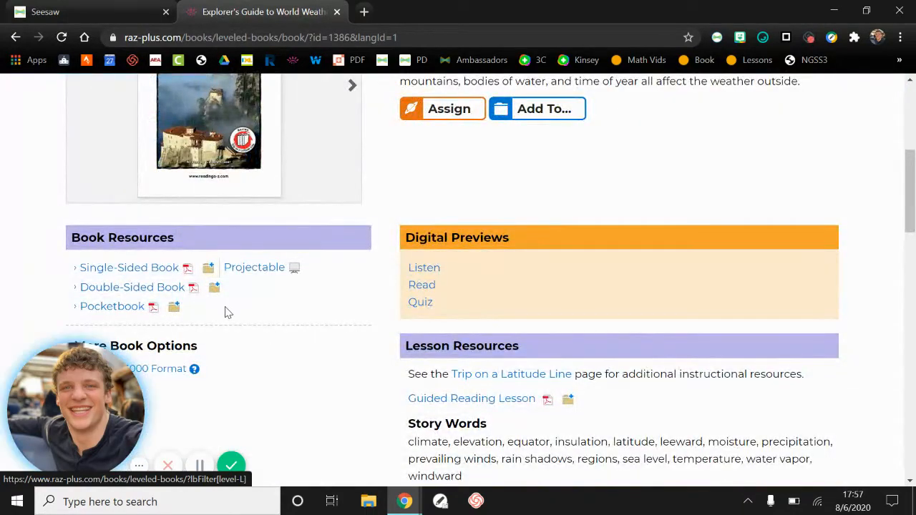
left_click(188, 273)
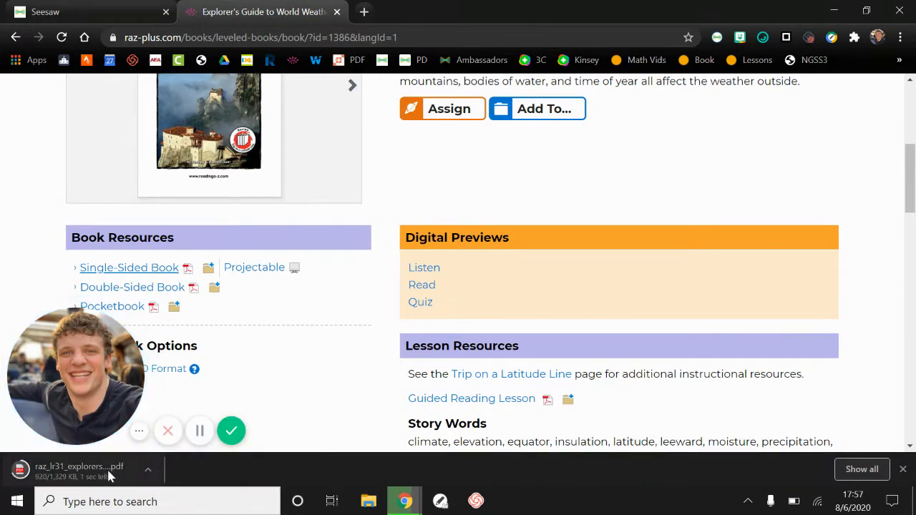
Switch to Seesaw and create a new activity in My Library named "Weather Around the World Close Read"
left_click(102, 11)
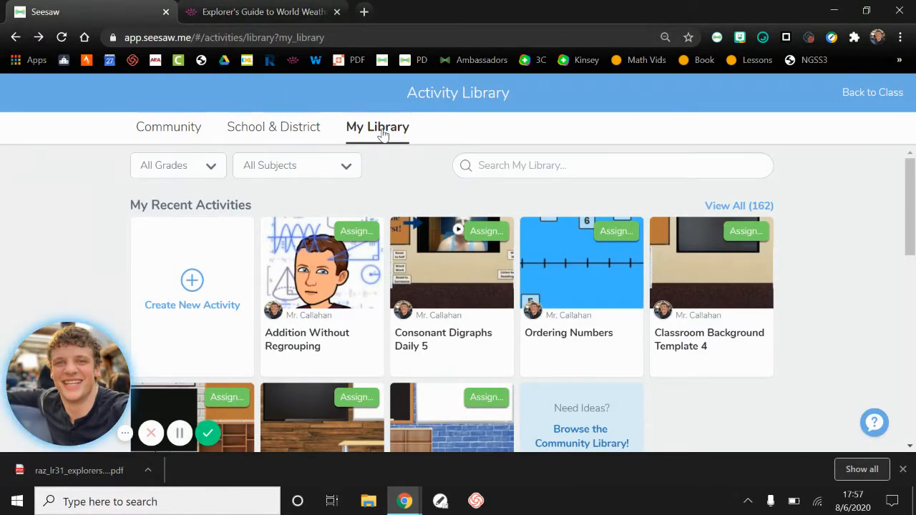
left_click(192, 282)
scroll(196, 282, "down", 1)
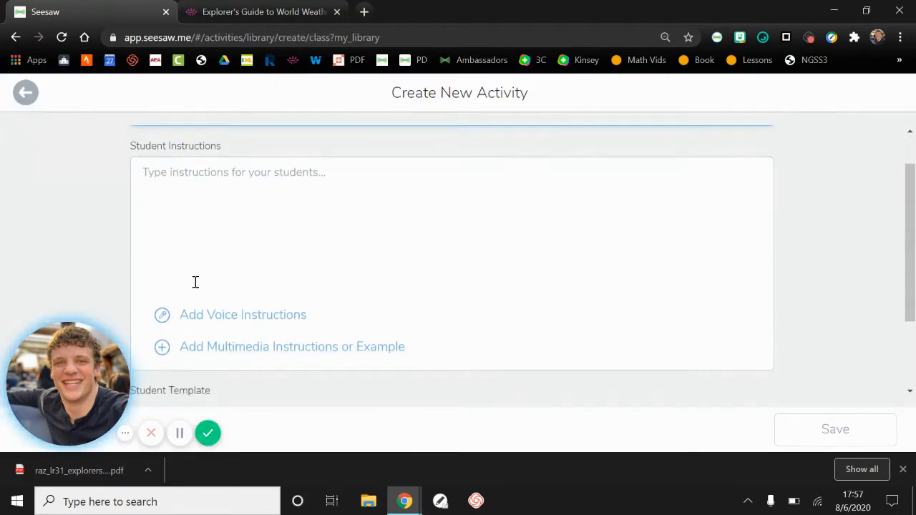
scroll(222, 236, "up", 1)
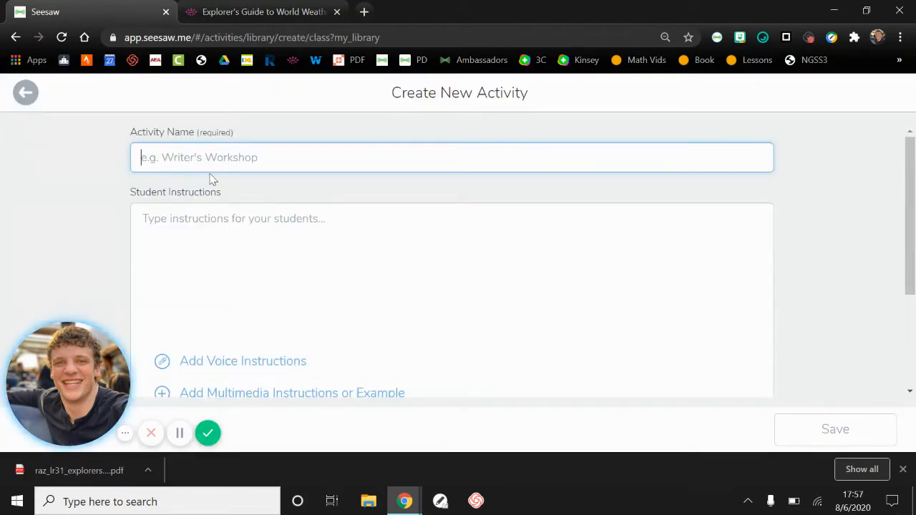
type("Weather ")
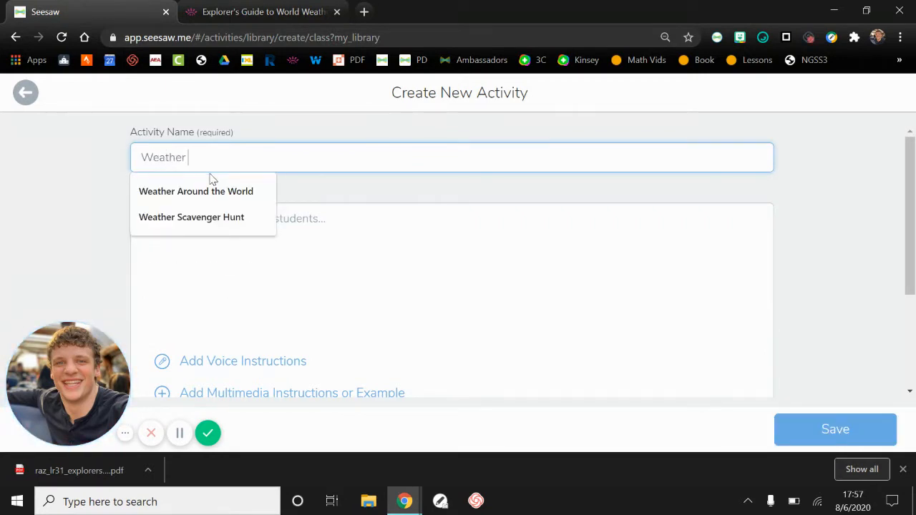
type("around")
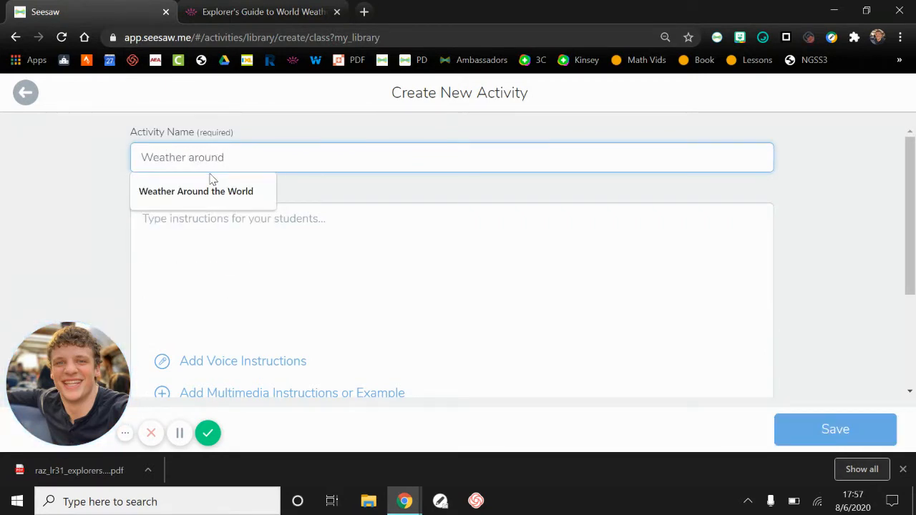
left_click(233, 202)
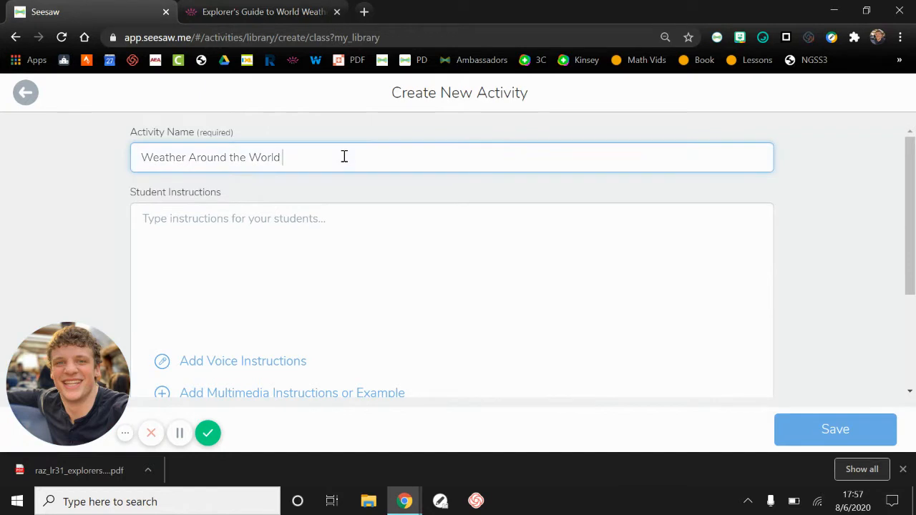
type("Close Read")
Write the student instructions as two lines: "1. Click :add:" and "2. Answer the questions on each page."
left_click(227, 222)
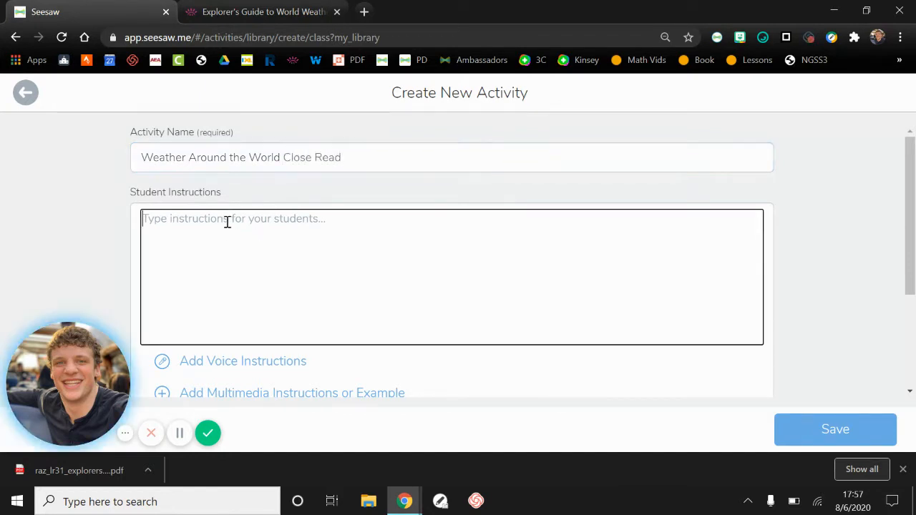
type("1. C")
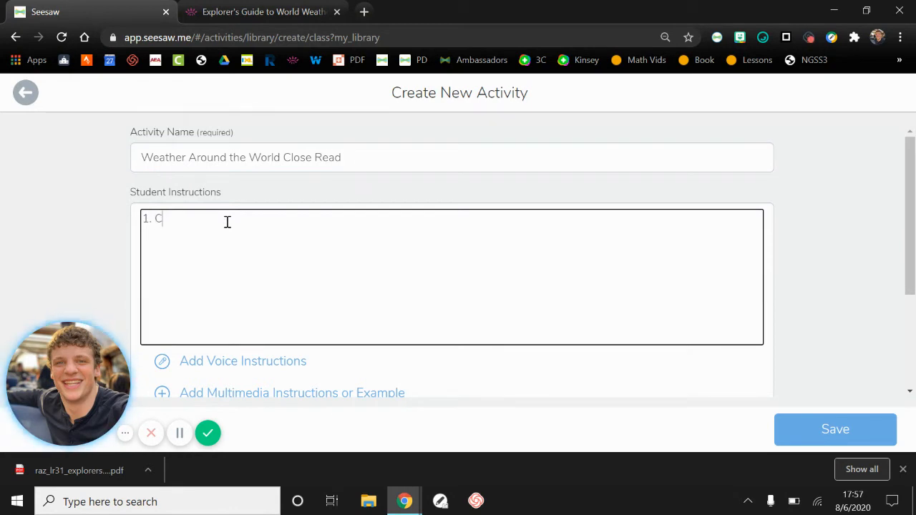
type("lick :add")
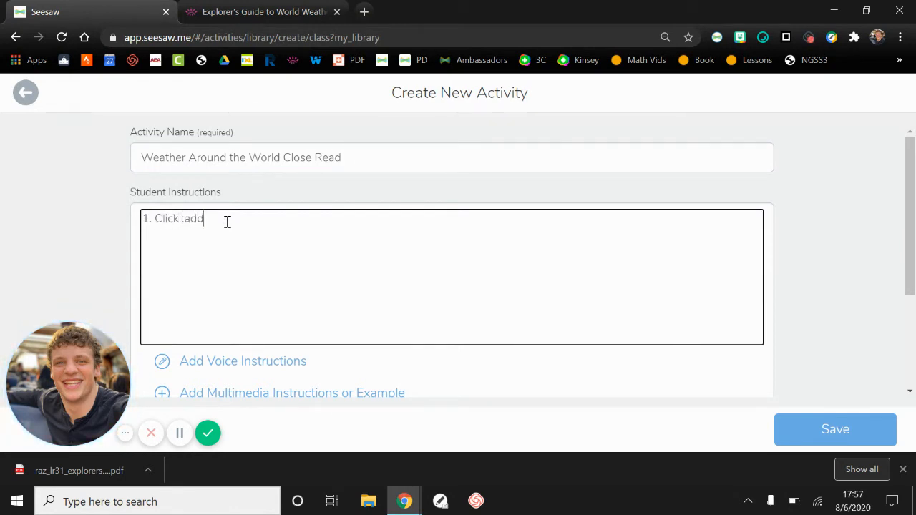
type(": ")
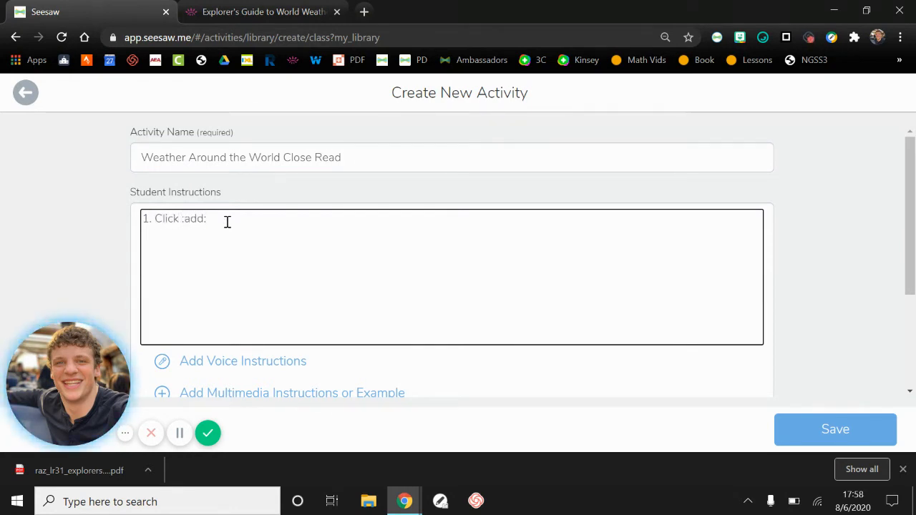
type("2. Answer the questions on each page.")
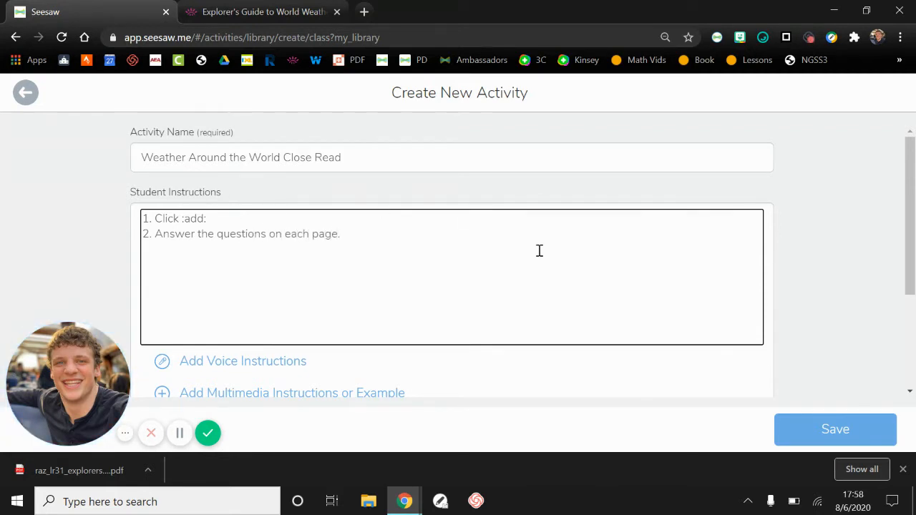
Start adding a multimedia example and save the Bitmoji "WEATHER" sticker with lowered sunglasses to Downloads as PNG image "download (1)"
scroll(539, 250, "down", 1)
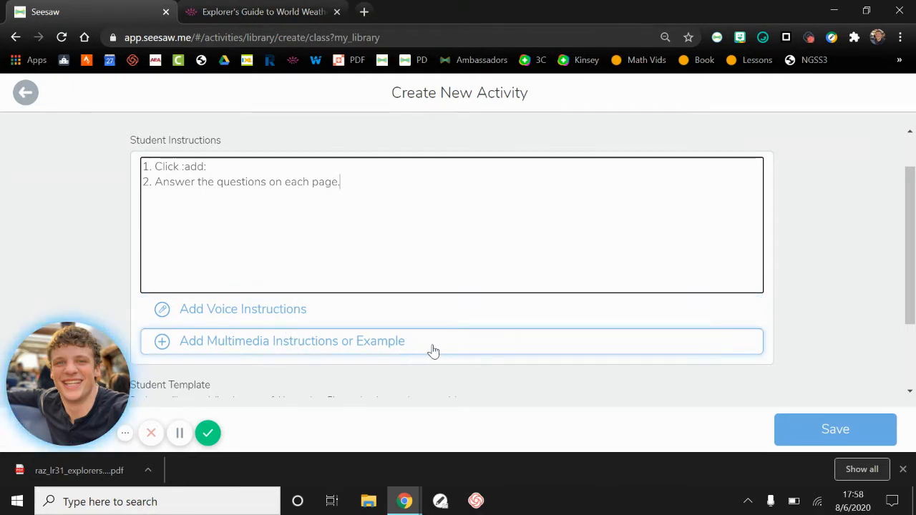
scroll(432, 350, "down", 1)
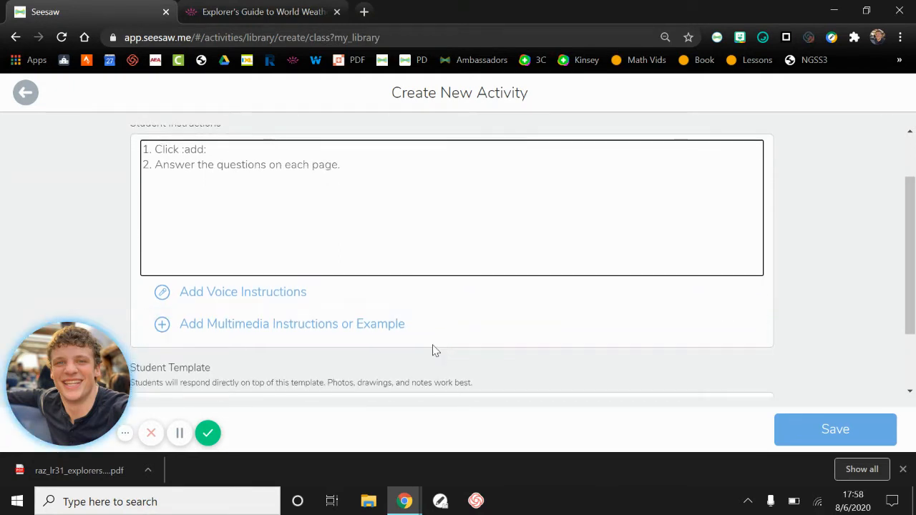
left_click(396, 327)
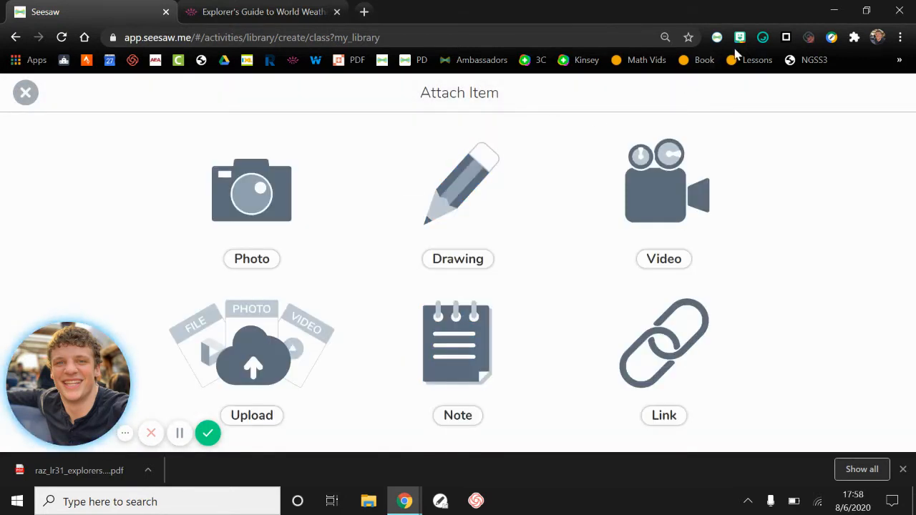
left_click(740, 39)
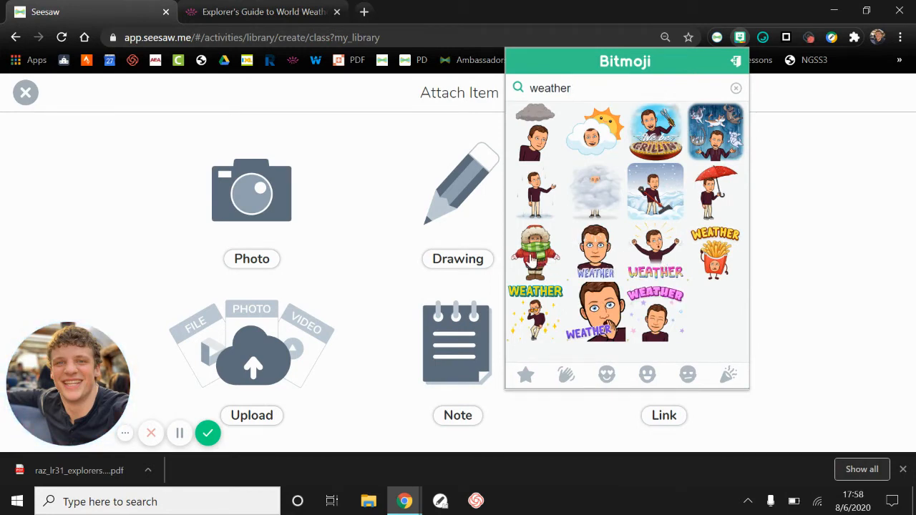
right_click(540, 302)
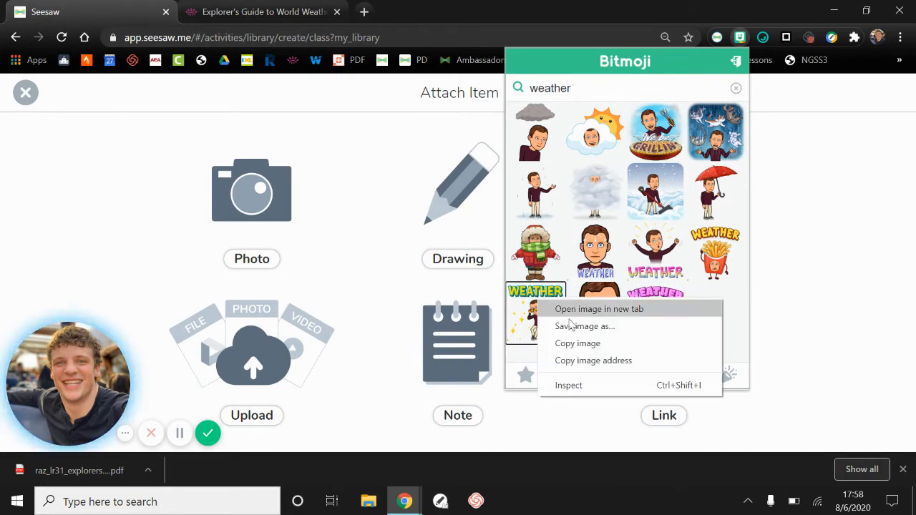
left_click(594, 331)
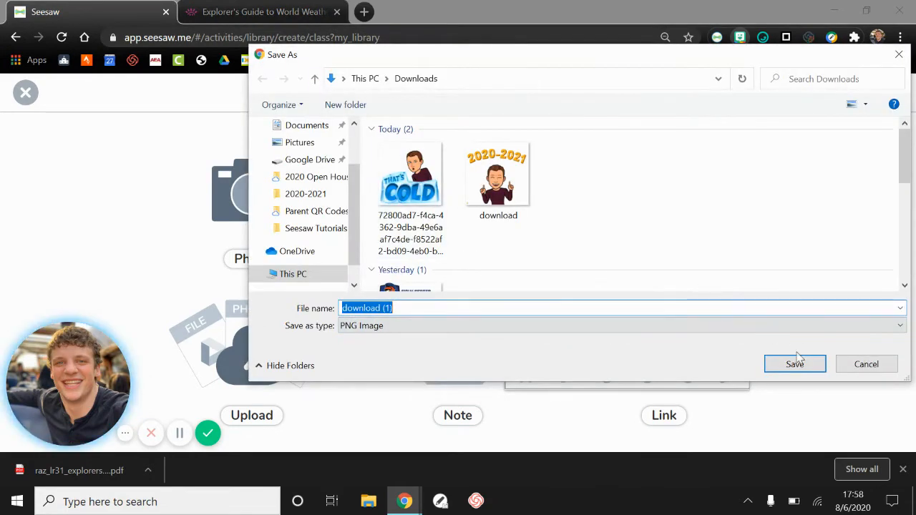
left_click(796, 363)
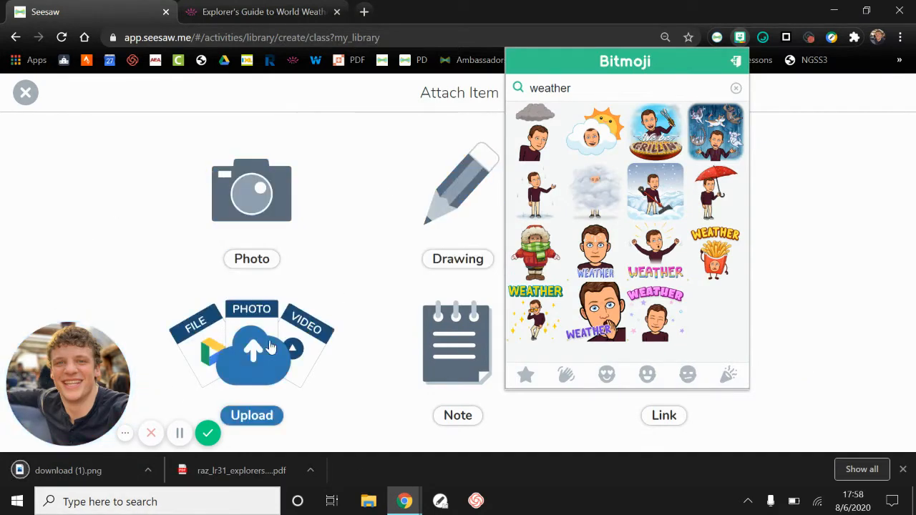
Upload download (1).png and attach it to the activity as the multimedia example
left_click(271, 347)
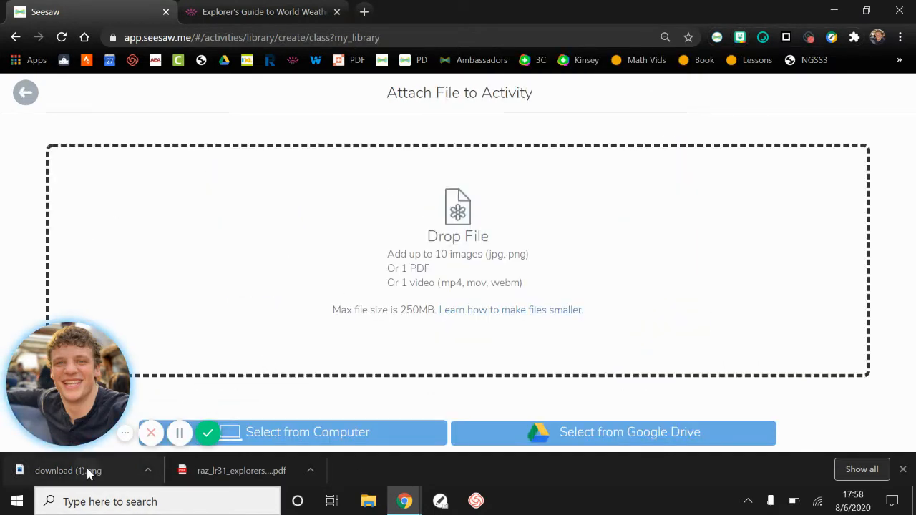
left_click_drag(89, 474, 456, 257)
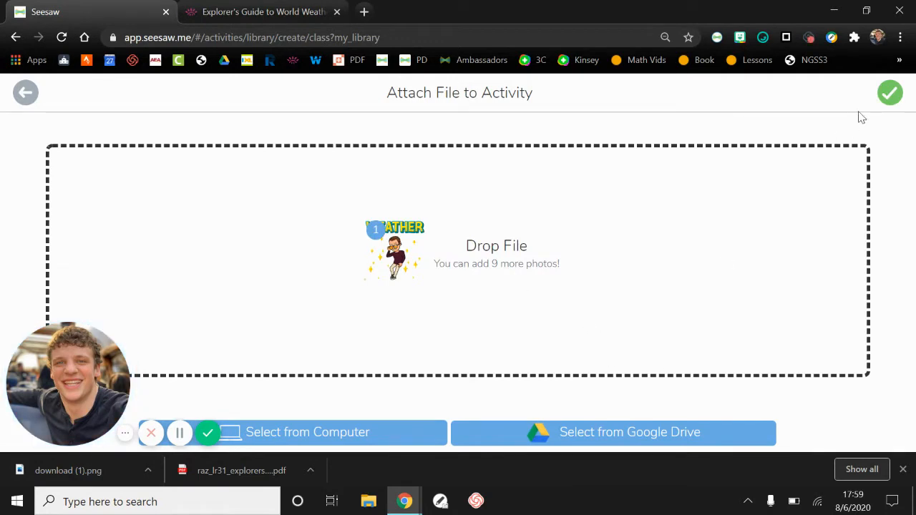
left_click(890, 94)
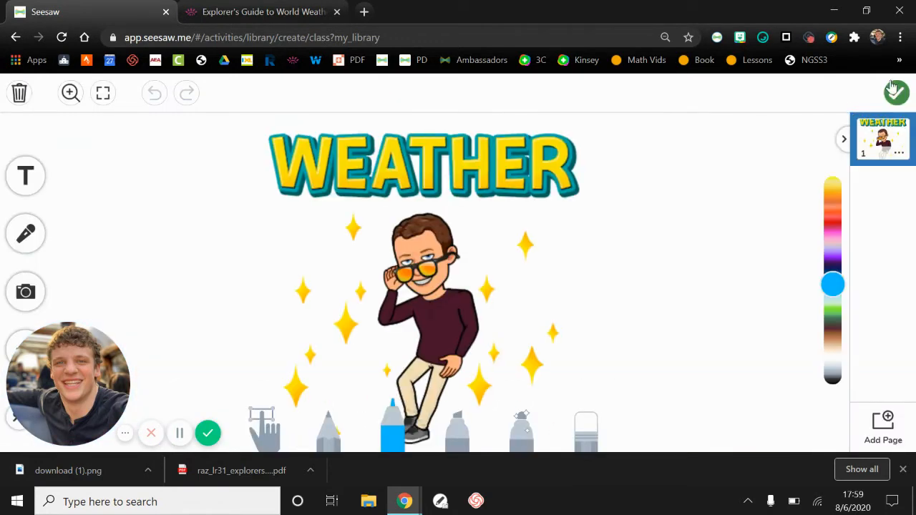
left_click(897, 94)
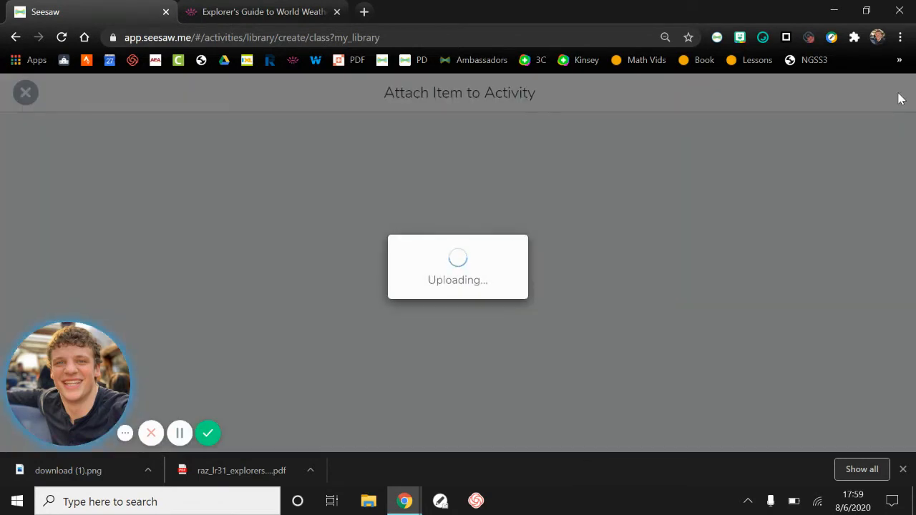
Add a template for student responses by uploading the downloaded Explorer's Guide to World Weather PDF
scroll(398, 260, "down", 3)
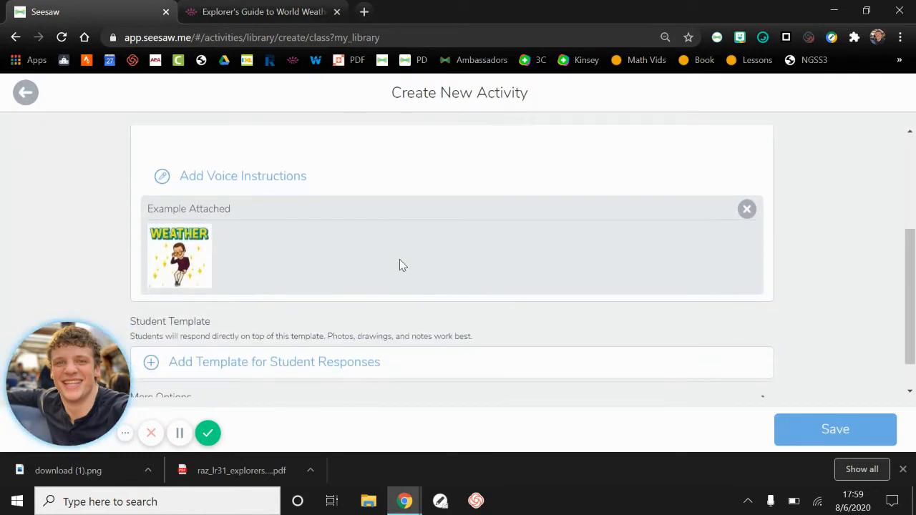
scroll(399, 266, "down", 1)
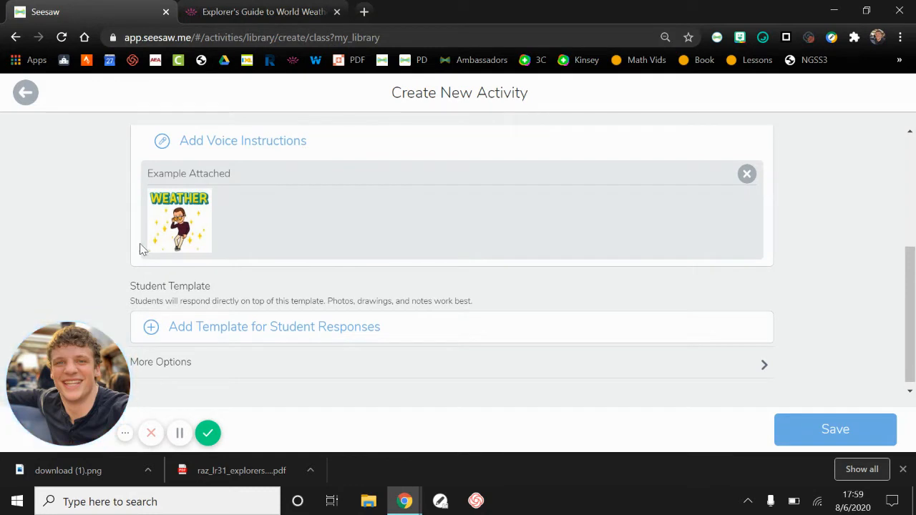
left_click(327, 328)
left_click(251, 362)
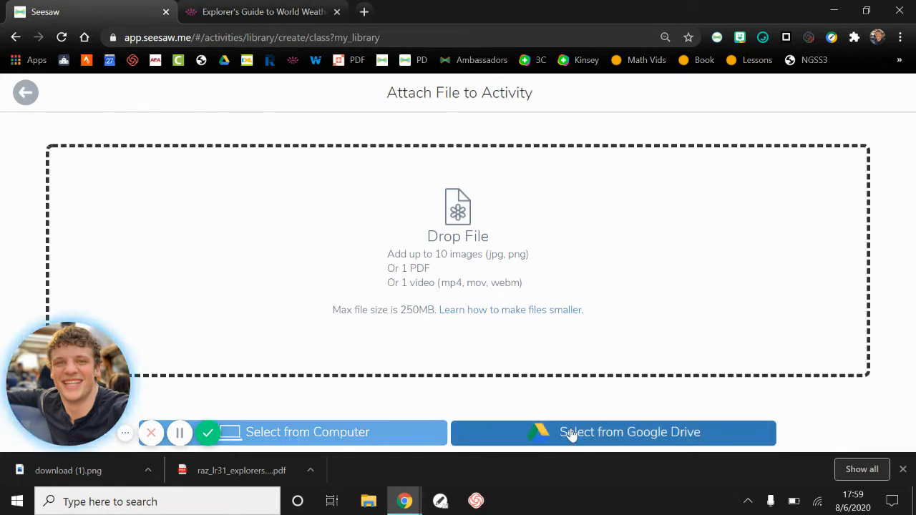
left_click_drag(251, 478, 460, 250)
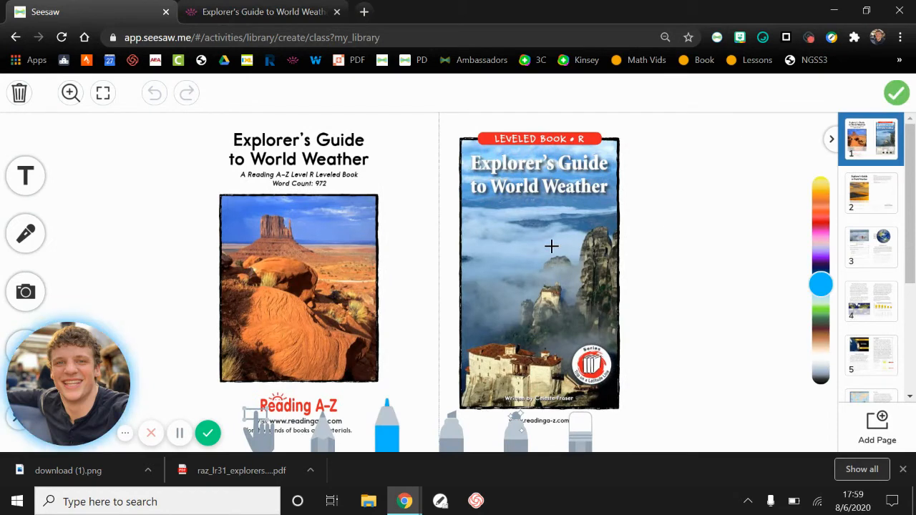
On template page 5 (Climate Field Guide), unlock the book page image and move it right to leave blank space beside it
left_click(872, 192)
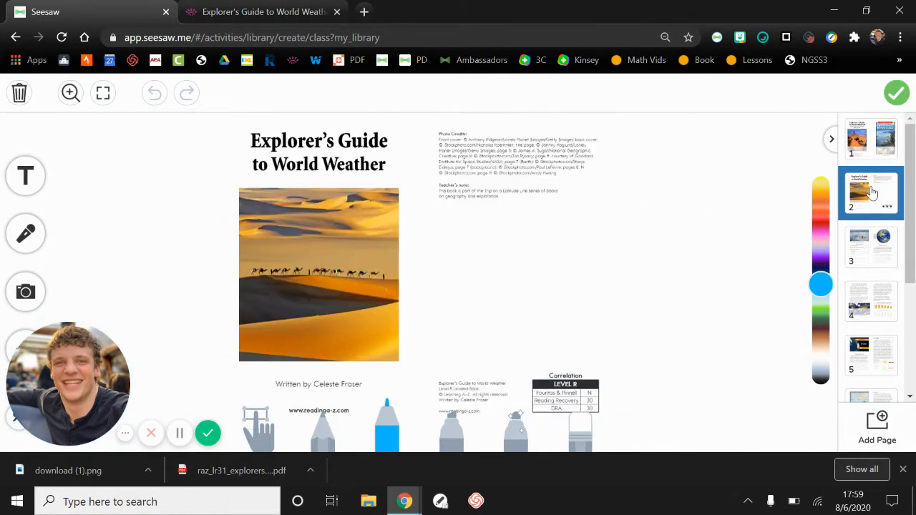
left_click(878, 250)
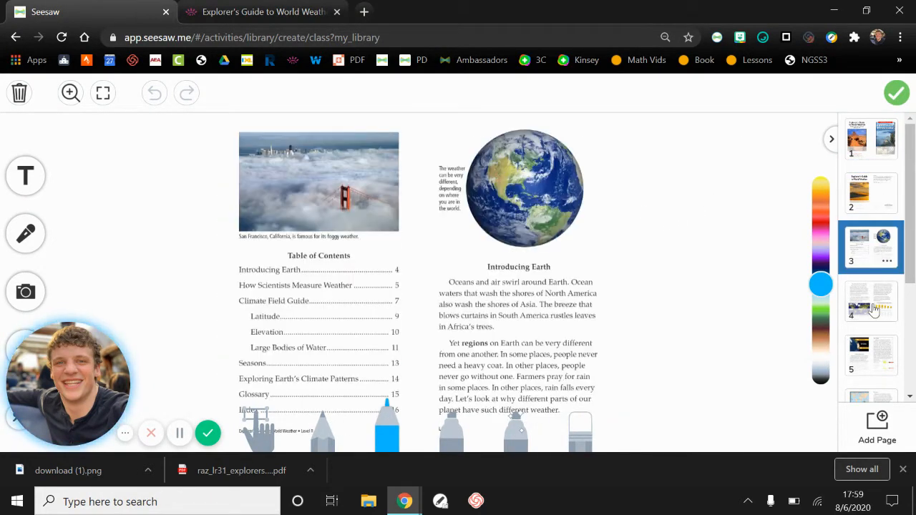
left_click(874, 309)
left_click(873, 343)
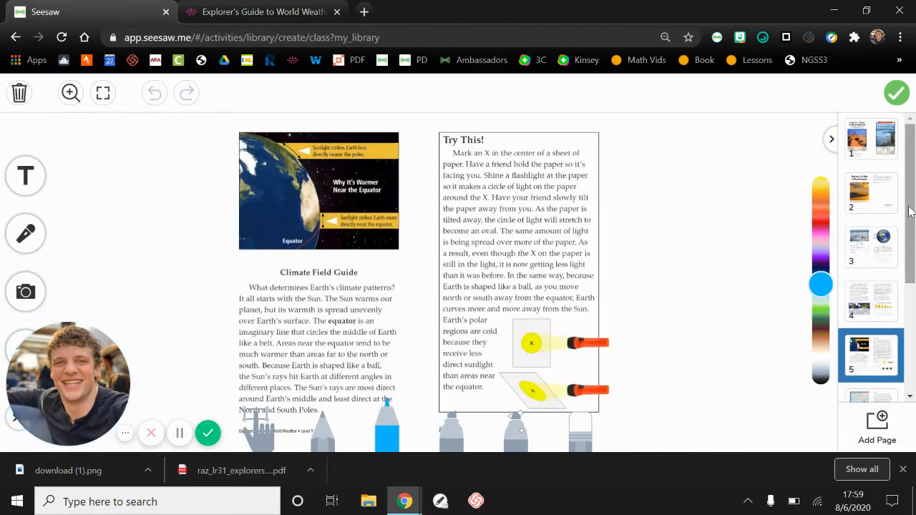
left_click_drag(909, 205, 914, 265)
scroll(870, 215, "up", 2)
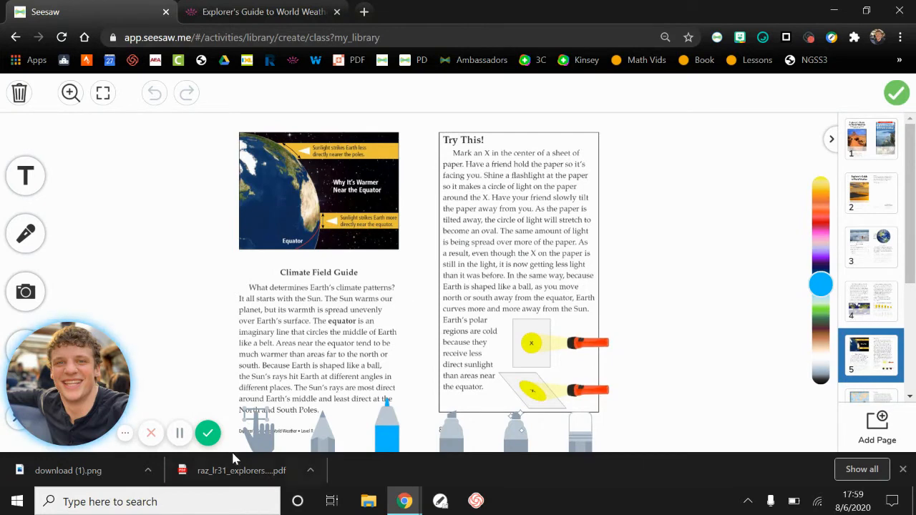
left_click(259, 433)
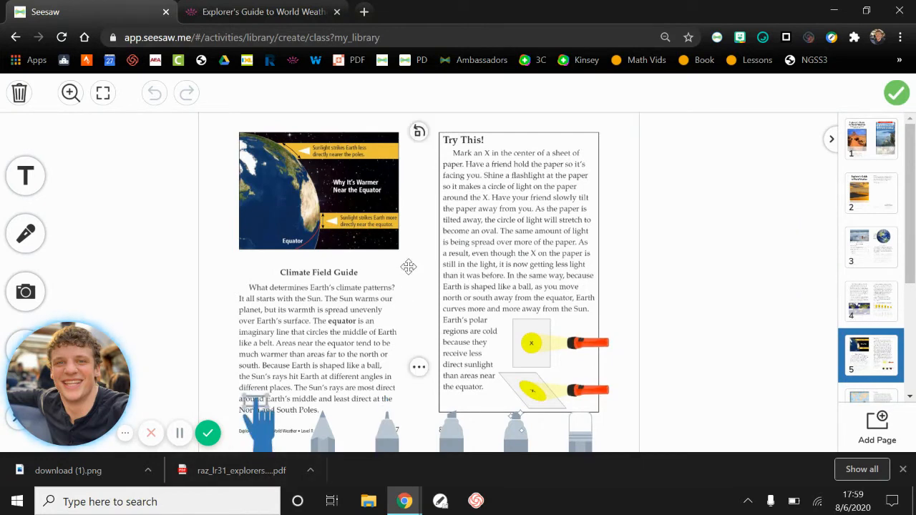
left_click(419, 367)
left_click(461, 276)
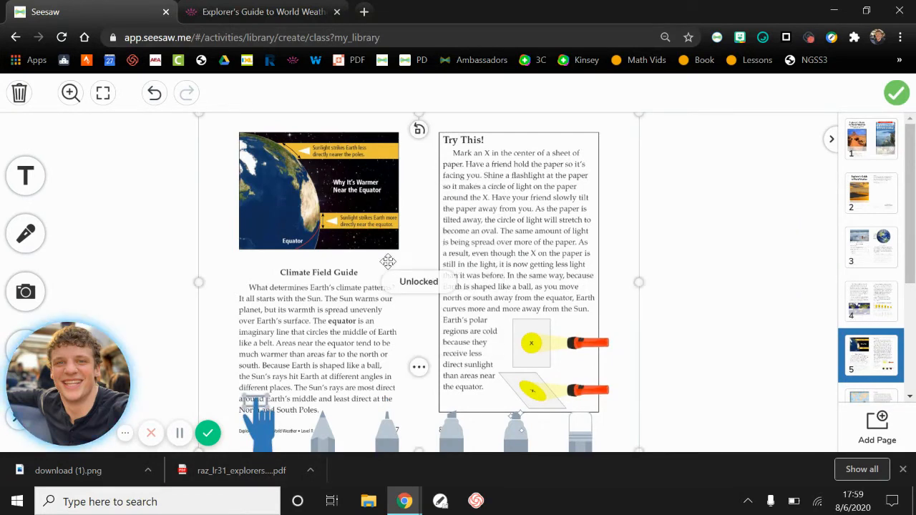
left_click_drag(380, 262, 570, 265)
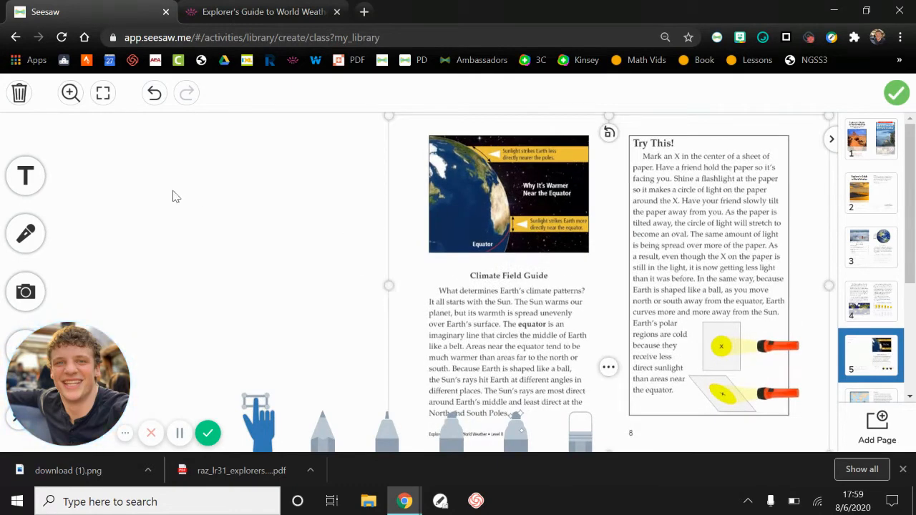
Add a text label to template page 5 reading "What climate would you like to live in and why?"
left_click(25, 179)
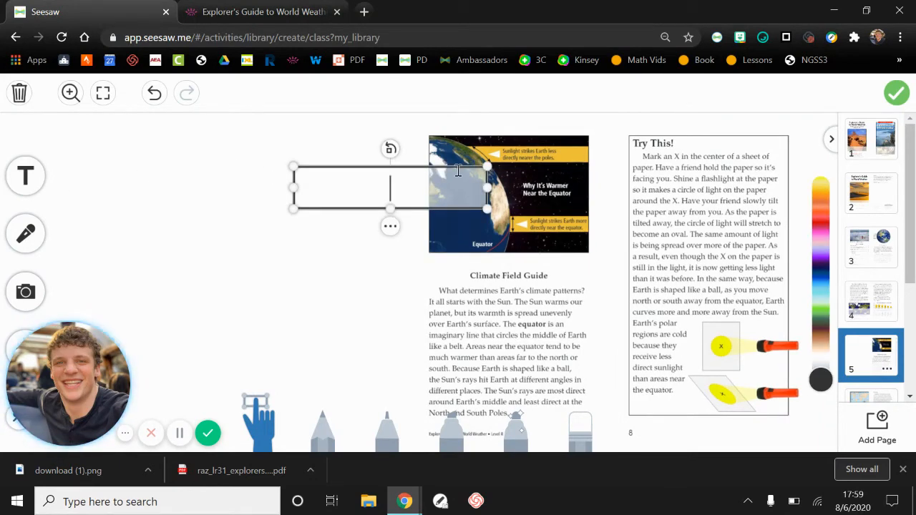
type("What")
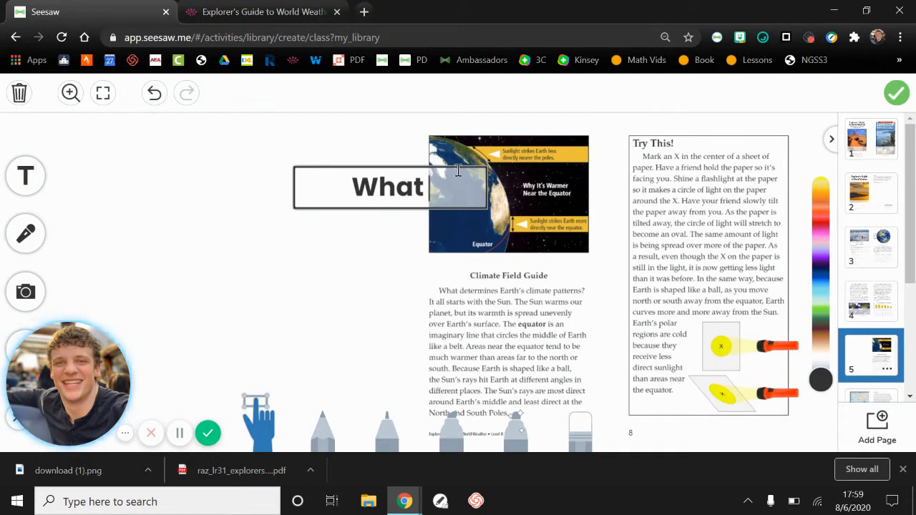
type(" climat")
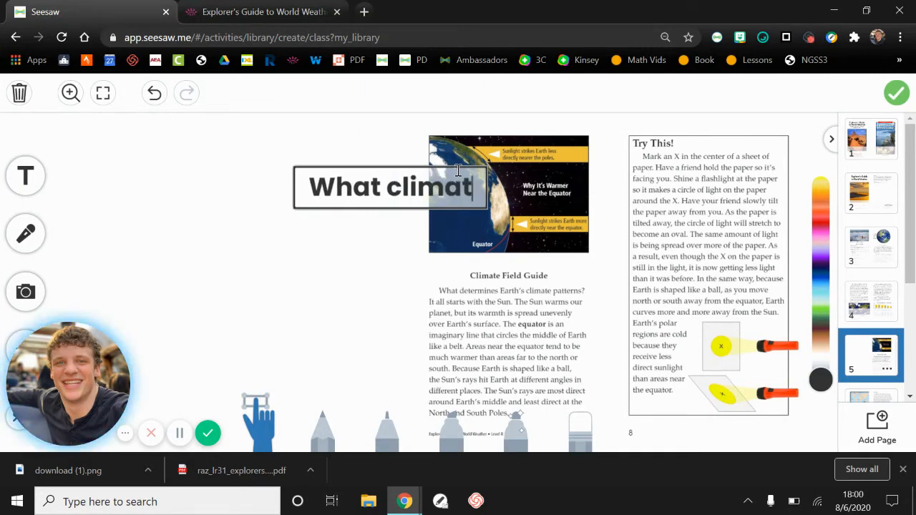
type("e would your")
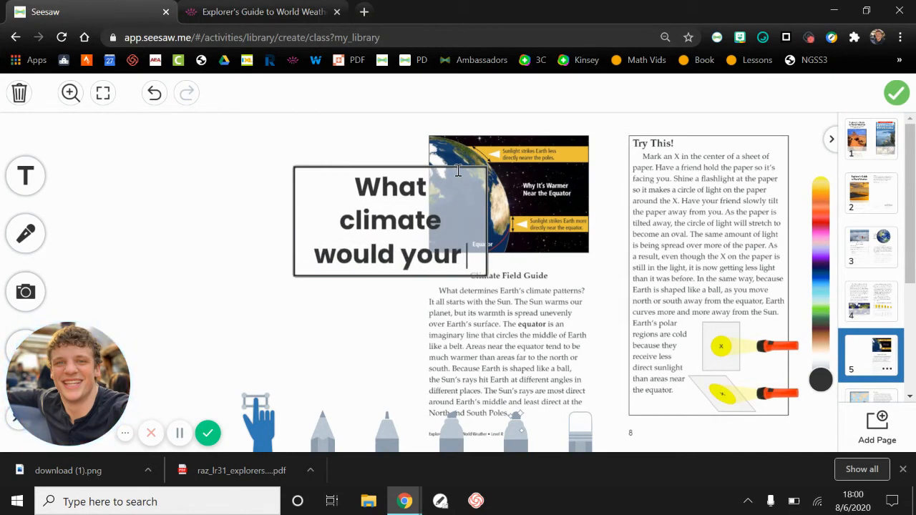
key("BackSpace")
type("like to live in")
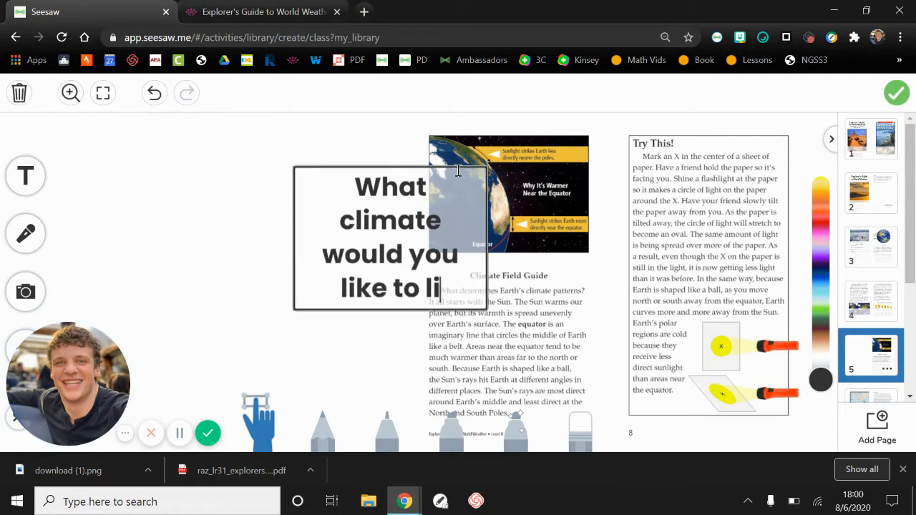
type("and ")
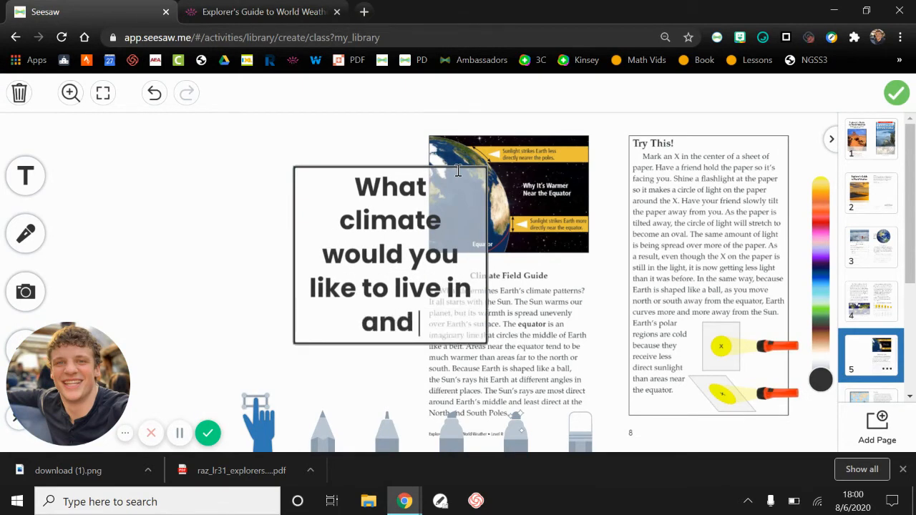
type("why?")
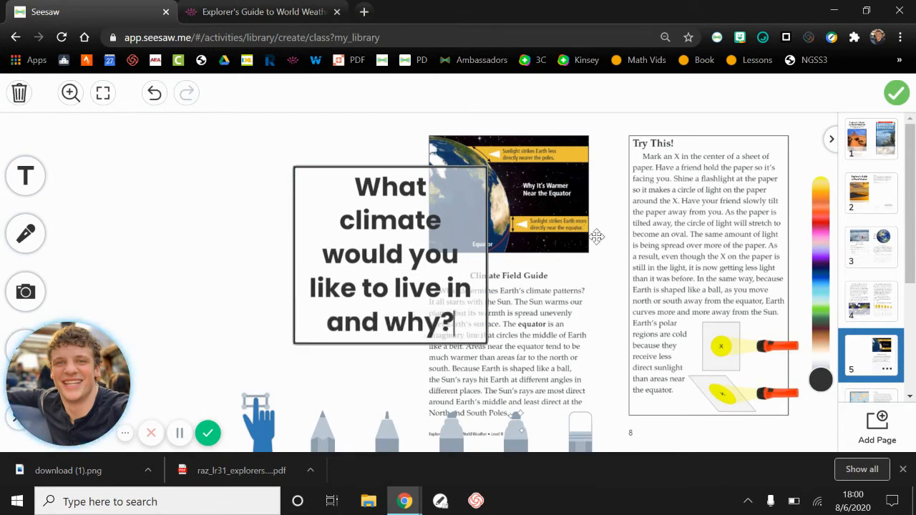
Widen the question label so its text wraps onto three lines and move it into the blank space left of the globe picture
left_click(572, 225)
left_click_drag(290, 254, 194, 235)
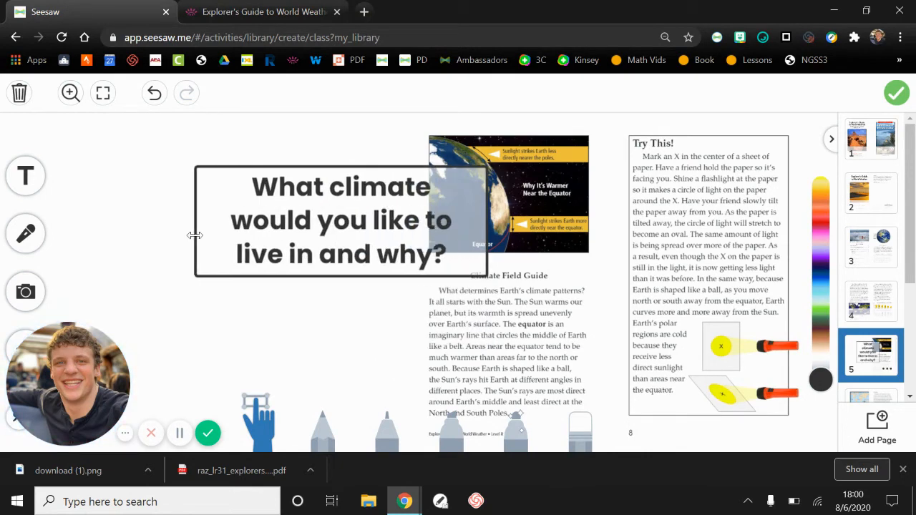
left_click_drag(365, 231, 292, 191)
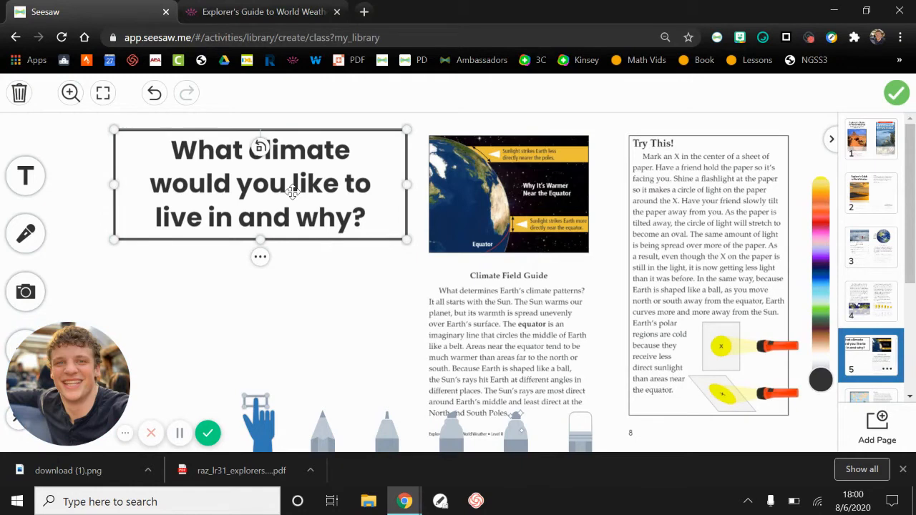